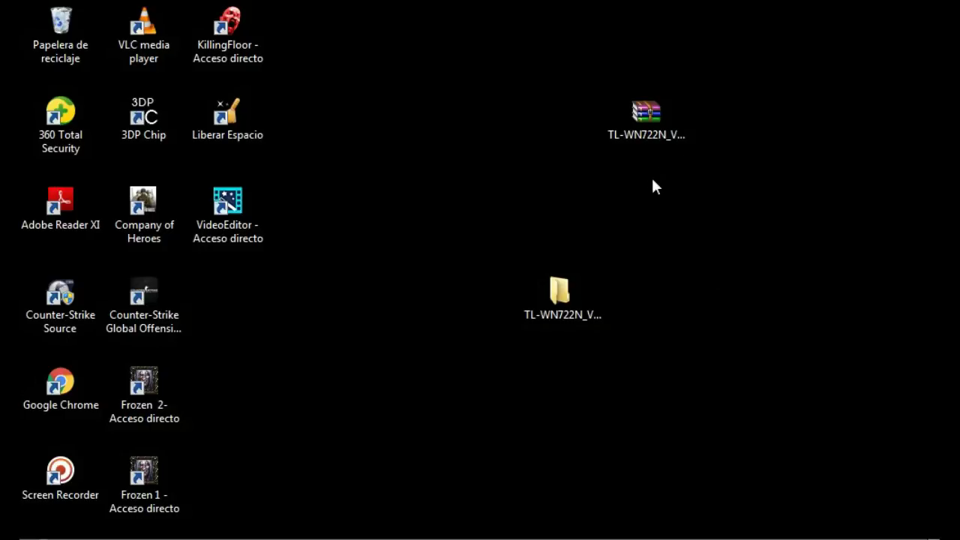
Rearrange the desktop so the TL-WN722N_V1_140918 archive and its extracted folder sit in new, separate spots.
{"action": "left_click_drag", "start_coordinate": [652, 138], "coordinate": [820, 320]}
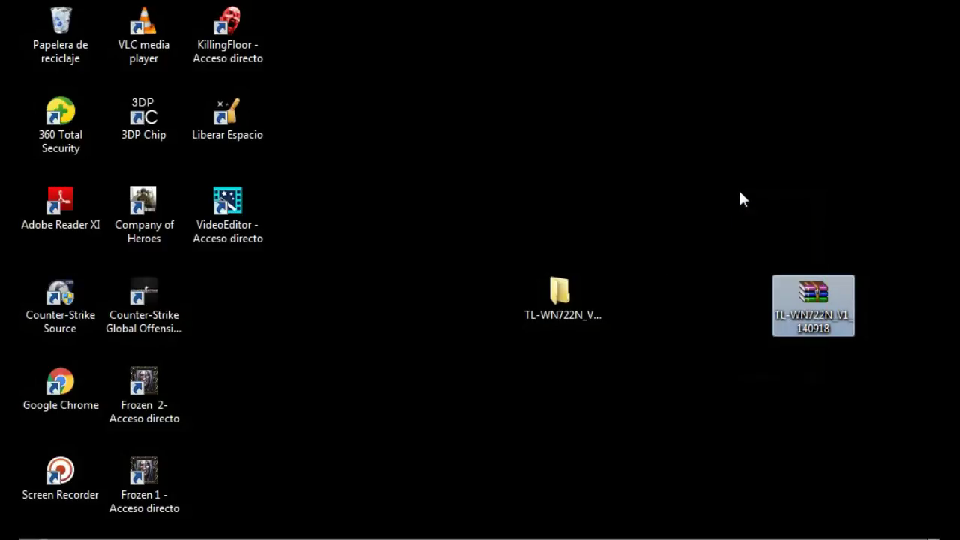
{"action": "left_click_drag", "start_coordinate": [762, 219], "coordinate": [877, 389]}
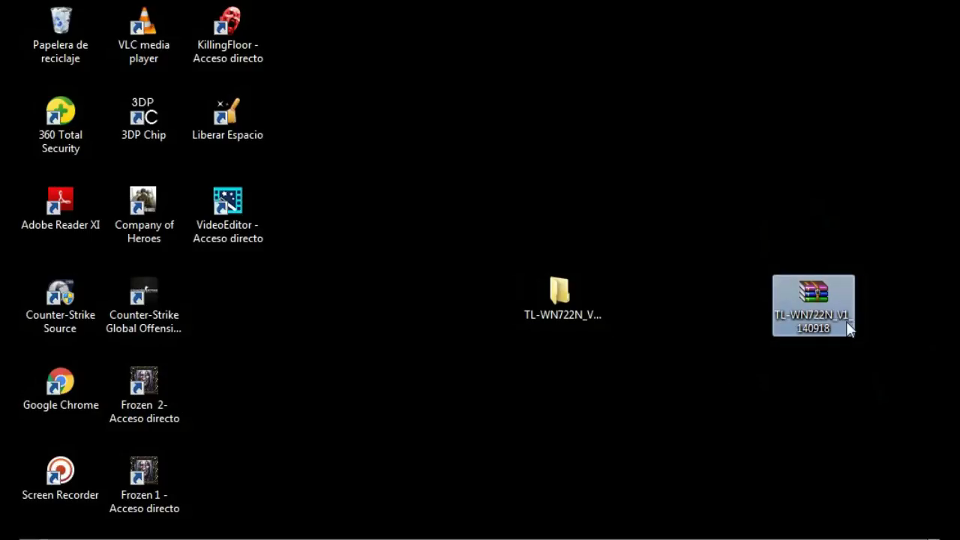
{"action": "left_click_drag", "start_coordinate": [575, 305], "coordinate": [679, 189]}
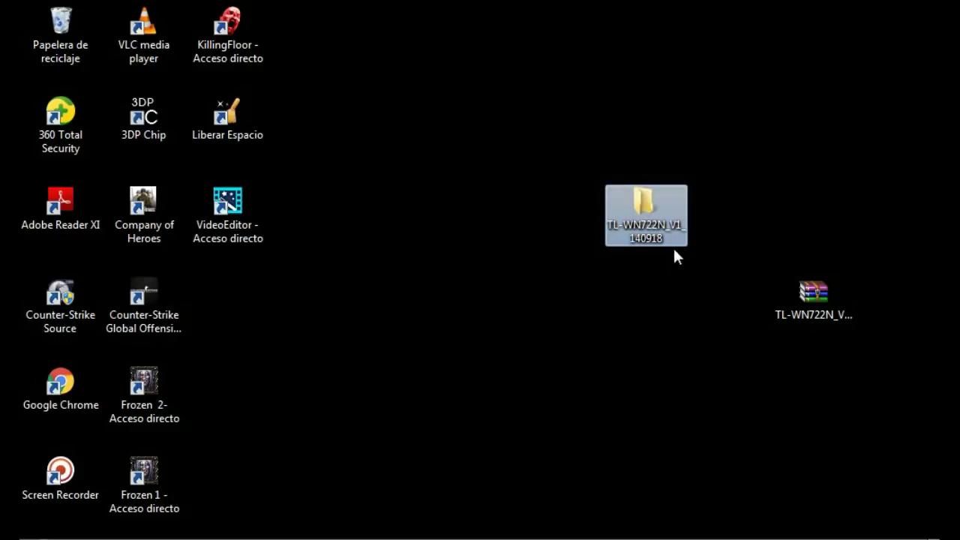
Open the extracted TL-WN722N_V1_140918 folder and review its driver folders for each Windows version.
{"action": "double_click", "coordinate": [666, 226]}
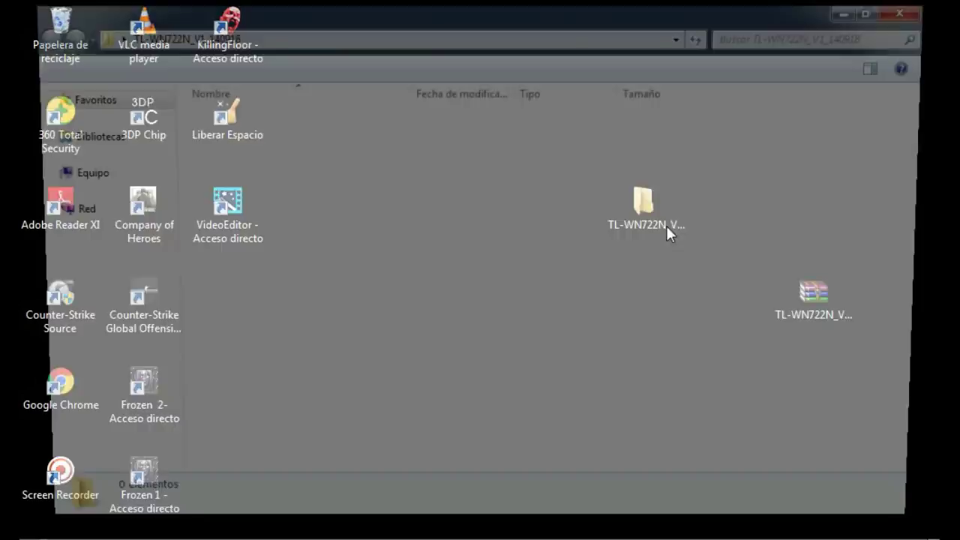
{"action": "left_click_drag", "start_coordinate": [483, 411], "coordinate": [286, 99]}
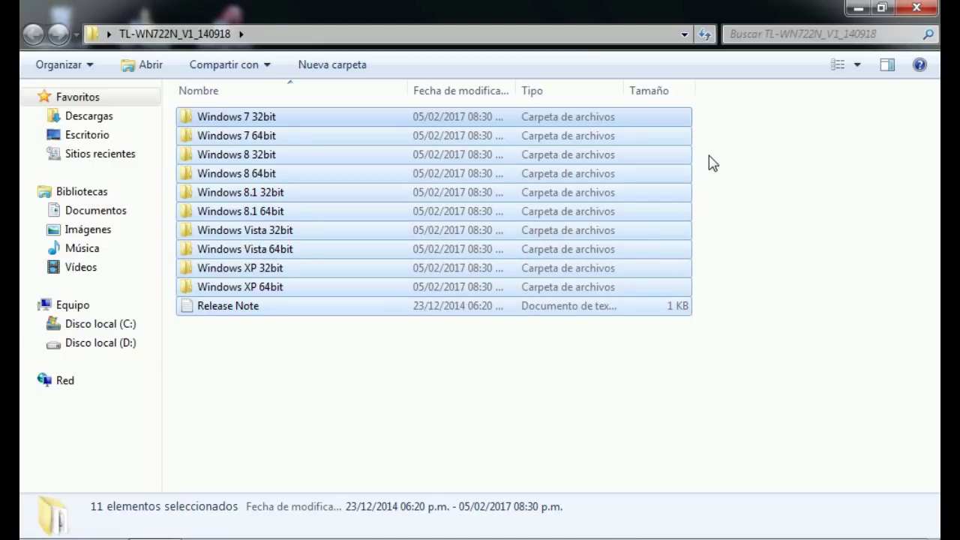
{"action": "left_click_drag", "start_coordinate": [709, 156], "coordinate": [426, 218]}
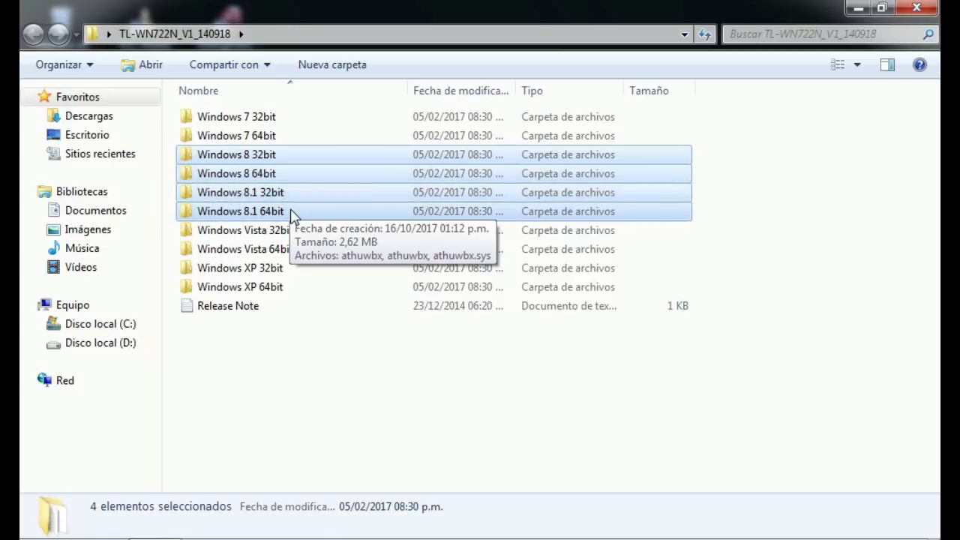
{"action": "left_click", "coordinate": [334, 367]}
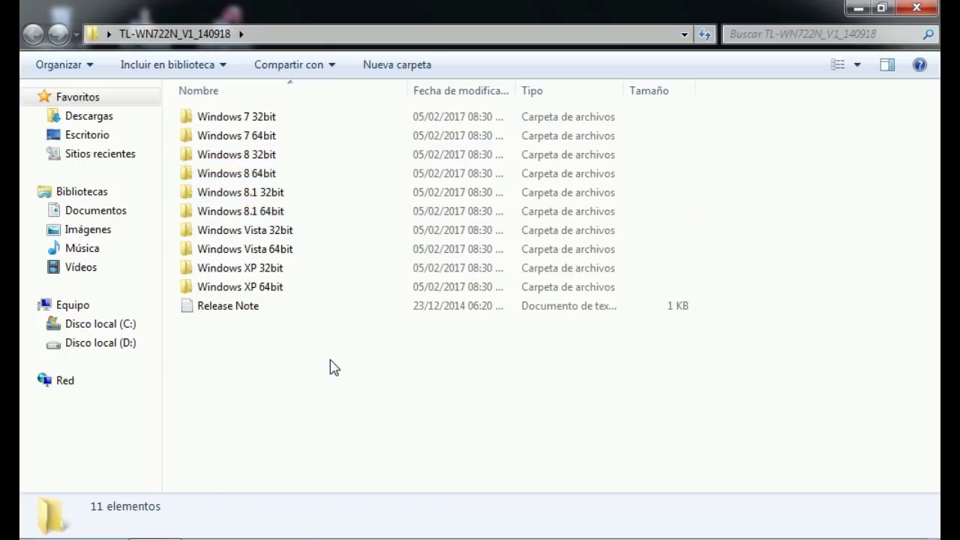
View the computer's system properties to check the Windows edition and system type, and open the Device Manager from there.
{"action": "left_click", "coordinate": [63, 306]}
{"action": "left_click_drag", "start_coordinate": [588, 309], "coordinate": [413, 347]}
{"action": "right_click", "coordinate": [535, 286]}
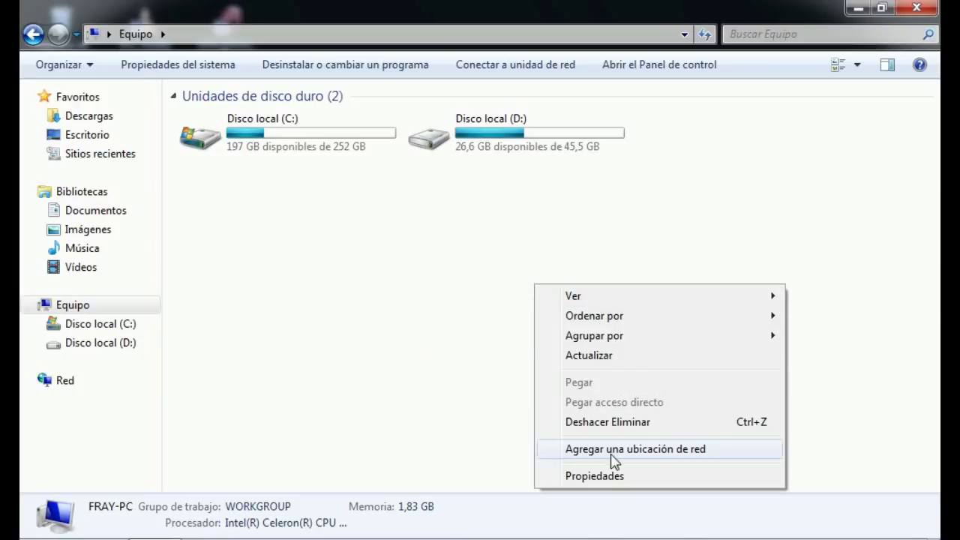
{"action": "left_click", "coordinate": [615, 475]}
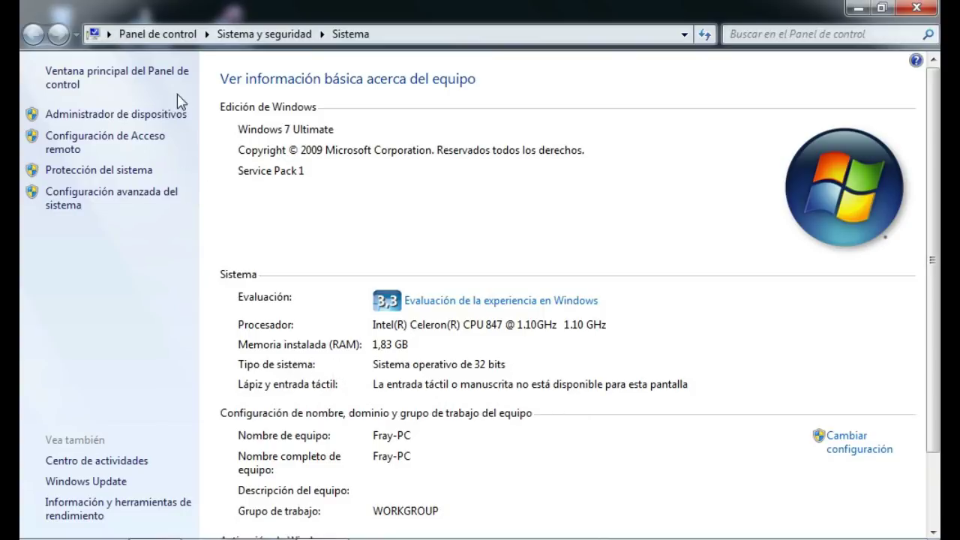
{"action": "left_click", "coordinate": [144, 122]}
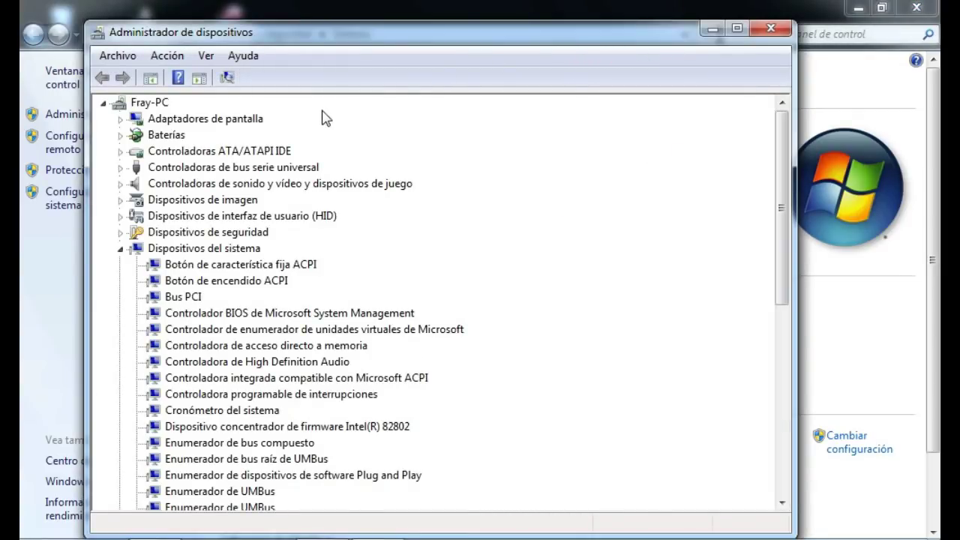
Collapse Dispositivos del sistema and examine the devices with missing drivers under Otros dispositivos.
{"action": "left_click", "coordinate": [121, 248]}
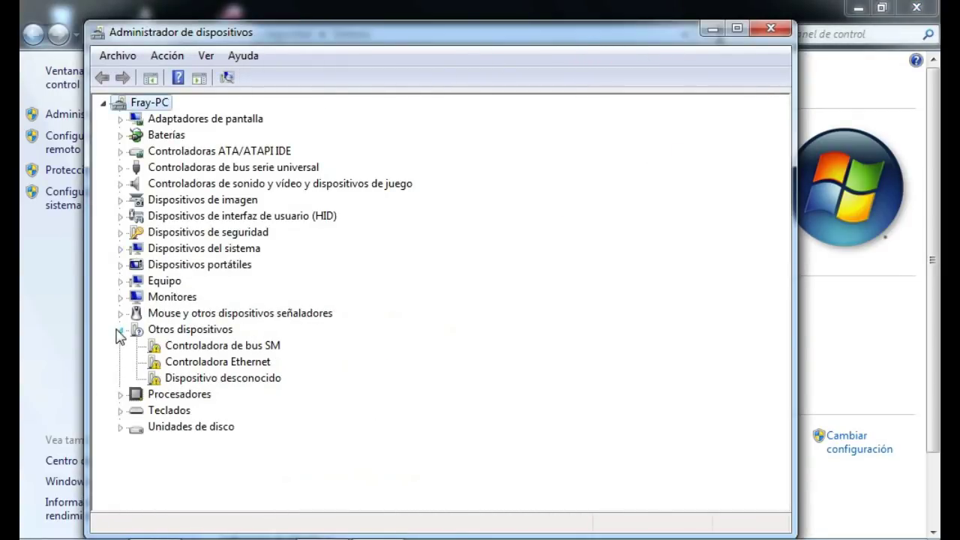
{"action": "left_click", "coordinate": [118, 330]}
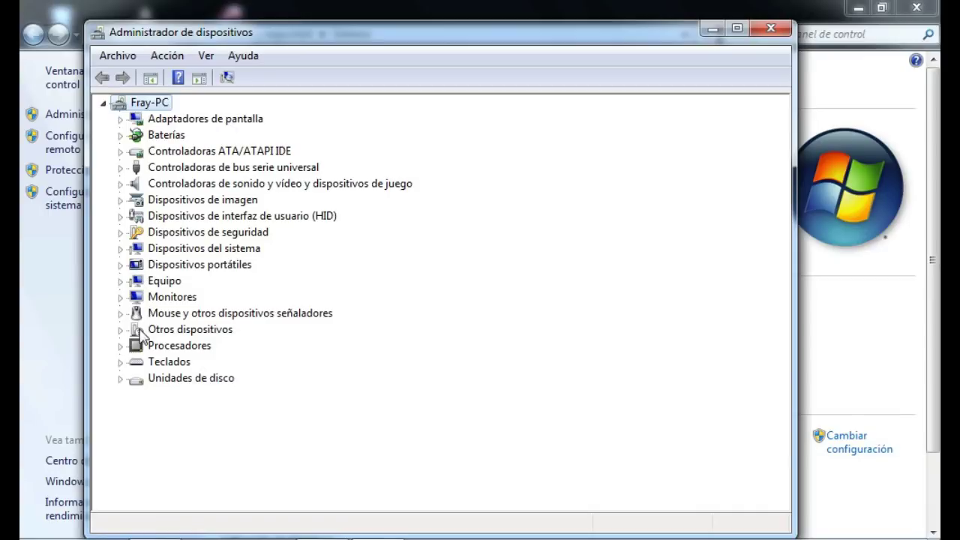
{"action": "left_click", "coordinate": [201, 328]}
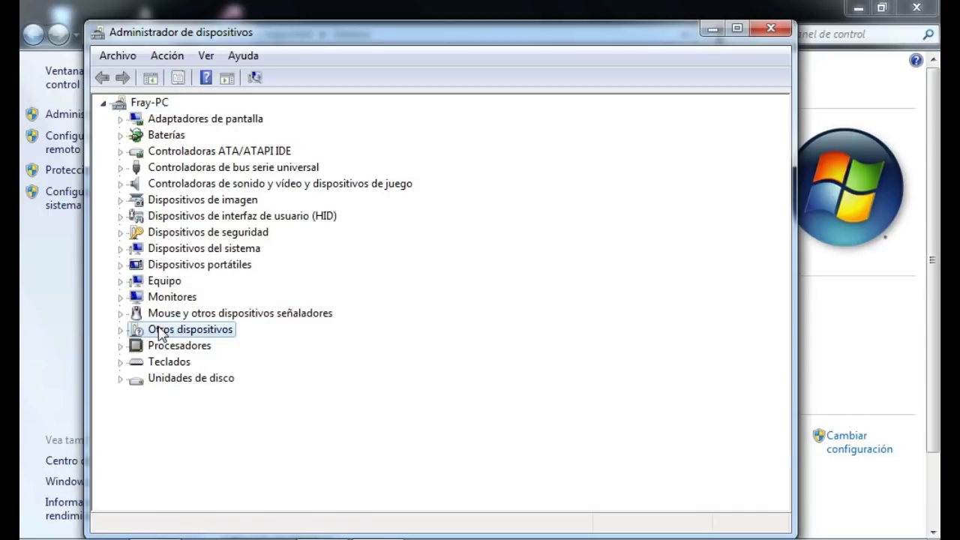
{"action": "left_click", "coordinate": [120, 331]}
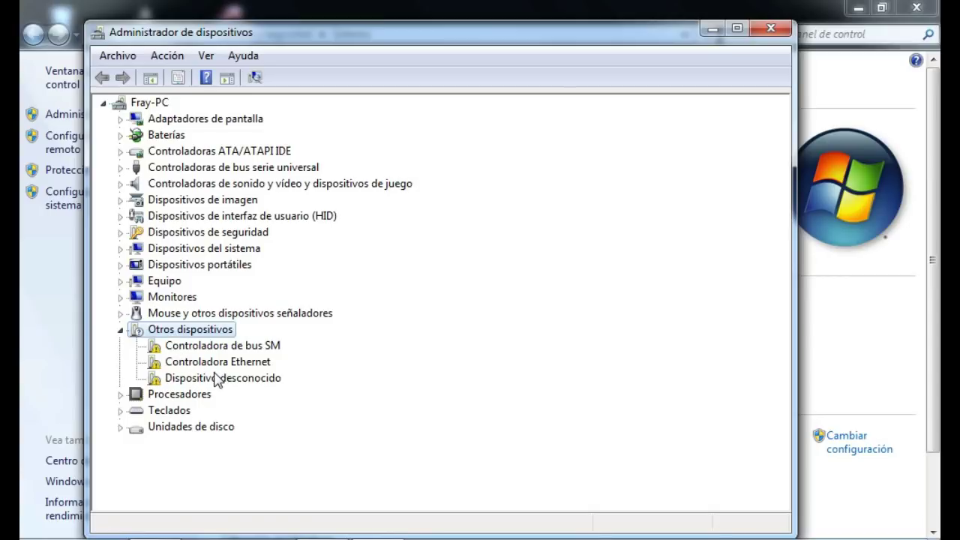
{"action": "left_click", "coordinate": [266, 364]}
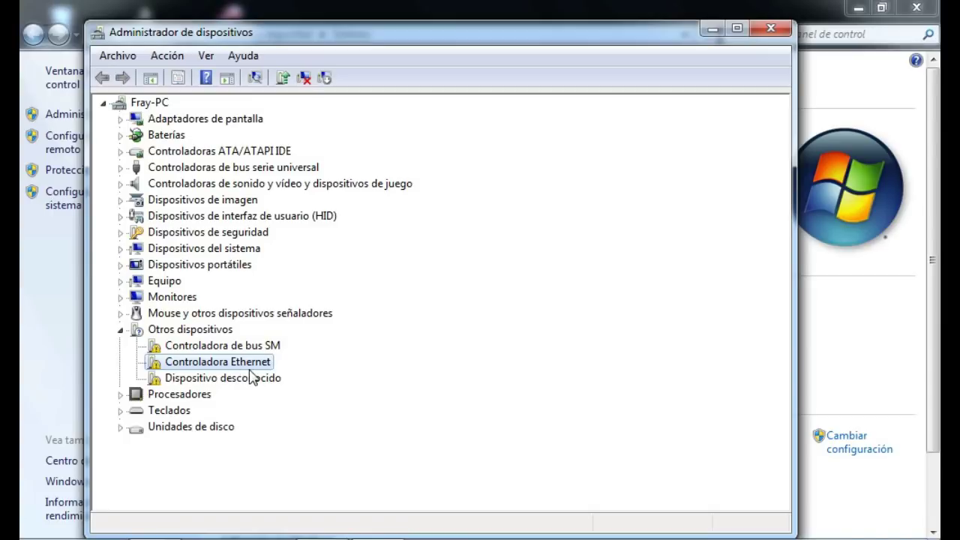
{"action": "left_click", "coordinate": [214, 381]}
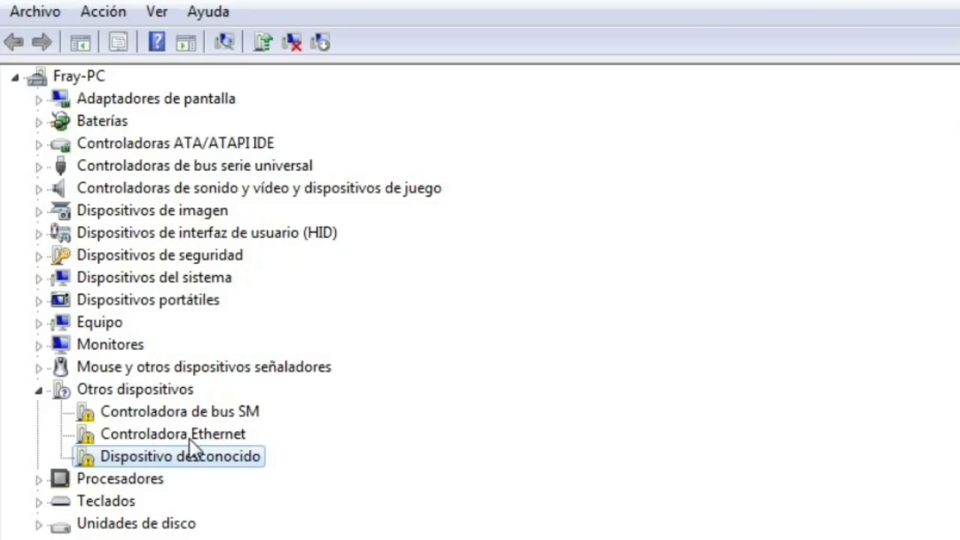
{"action": "left_click", "coordinate": [188, 441]}
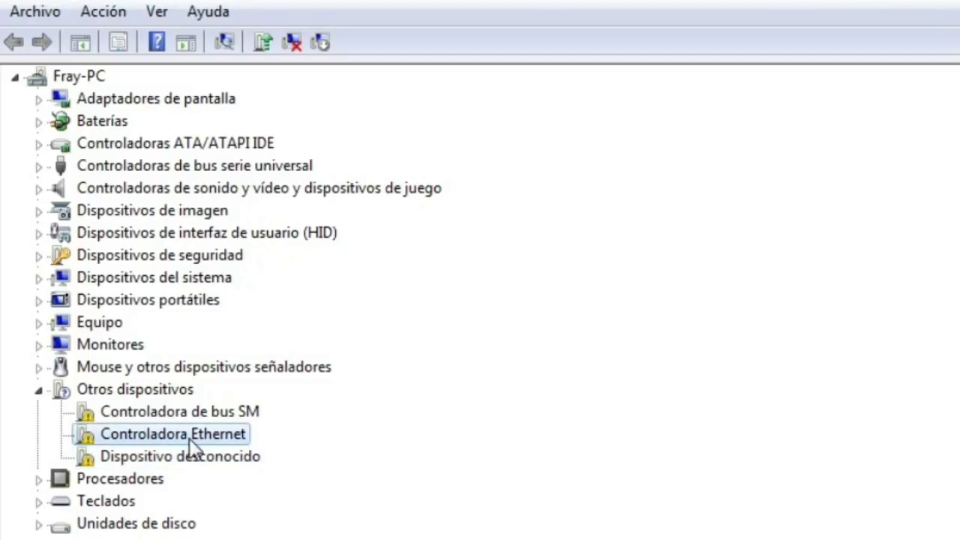
Start a driver update for Dispositivo desconocido, searching on the computer and choosing from the list of device drivers.
{"action": "left_click", "coordinate": [192, 458]}
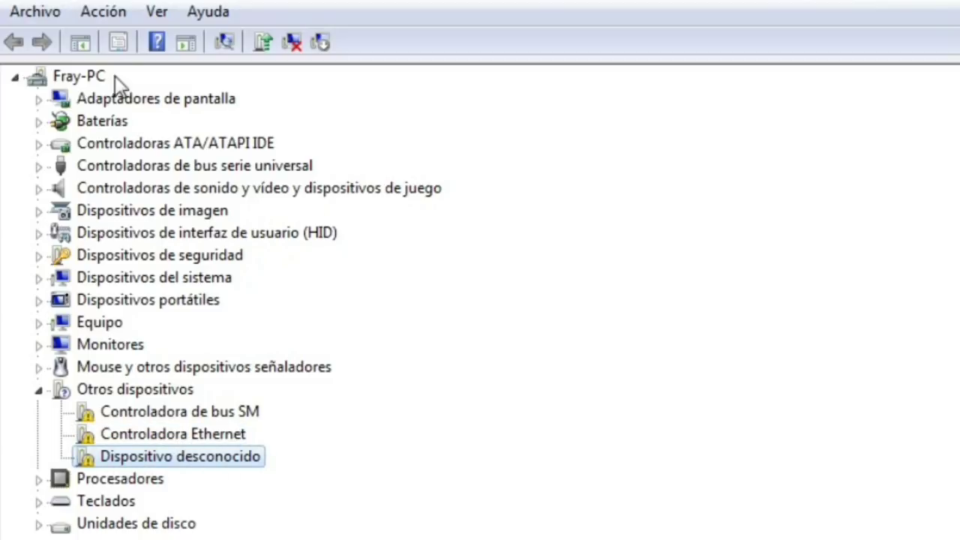
{"action": "left_click", "coordinate": [106, 17]}
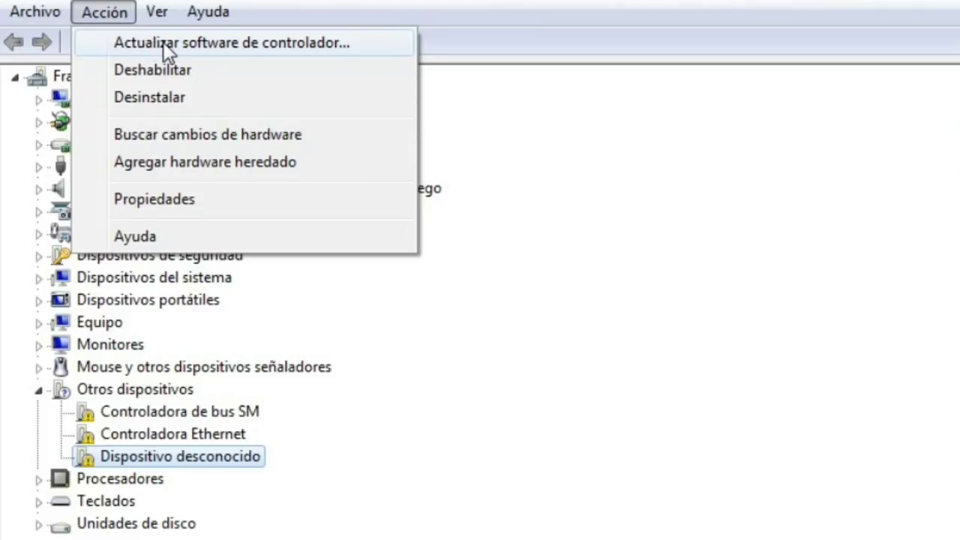
{"action": "left_click", "coordinate": [212, 45]}
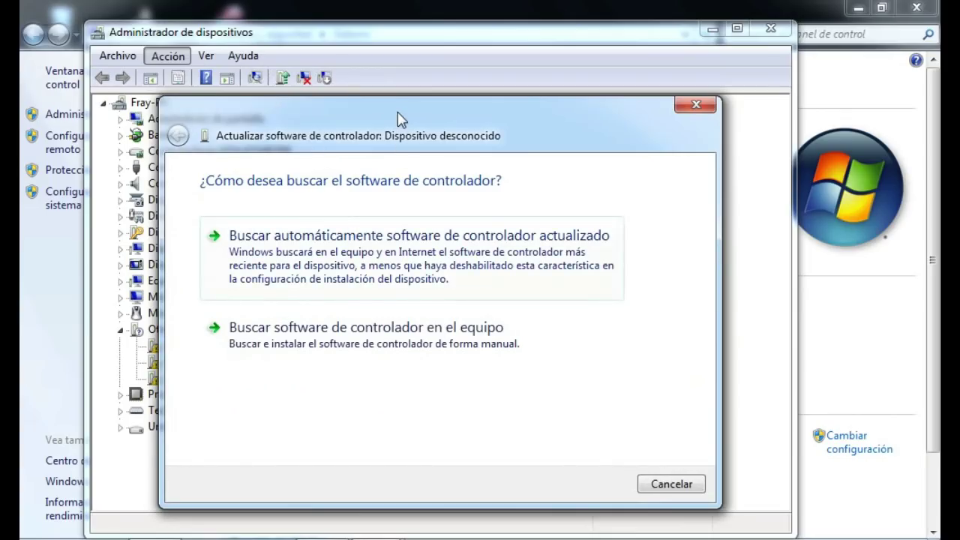
{"action": "left_click_drag", "start_coordinate": [398, 114], "coordinate": [316, 73]}
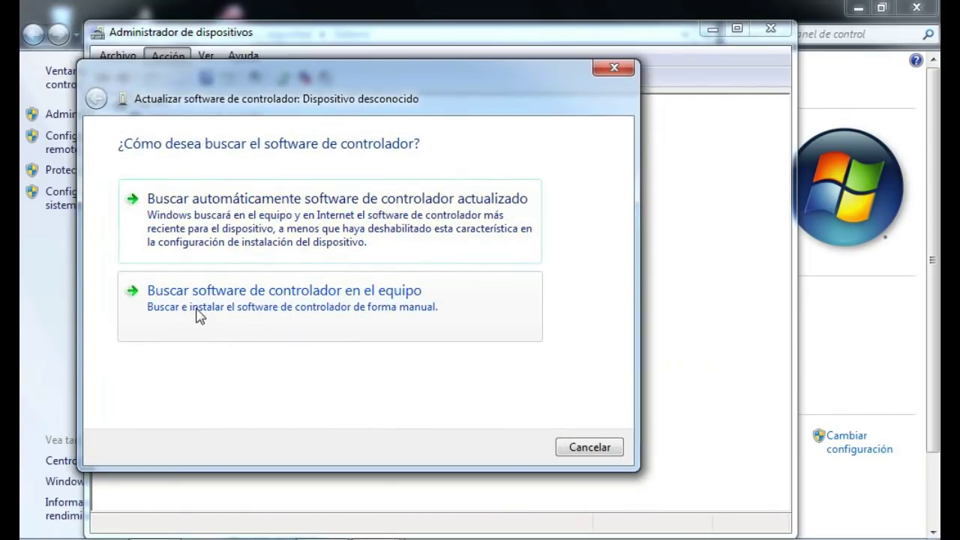
{"action": "left_click", "coordinate": [335, 316]}
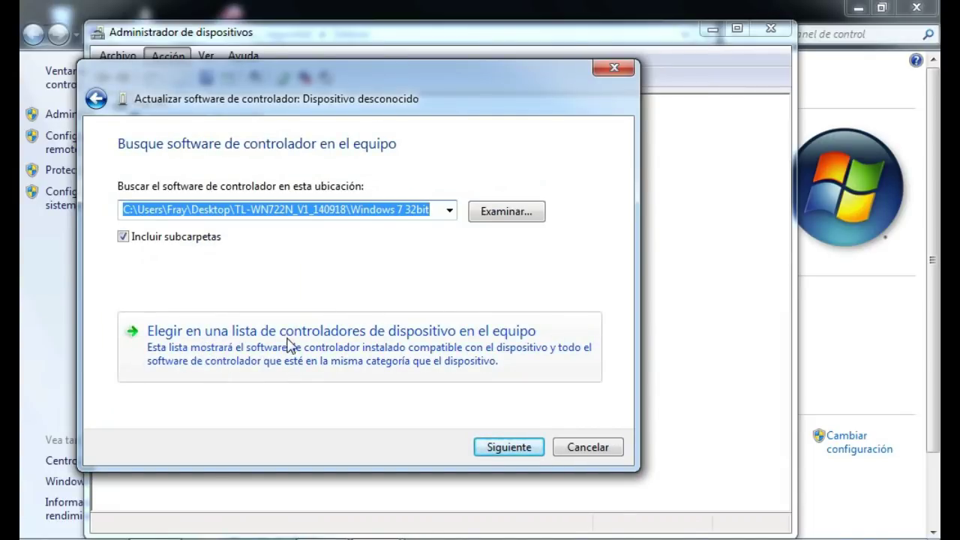
{"action": "left_click", "coordinate": [432, 346]}
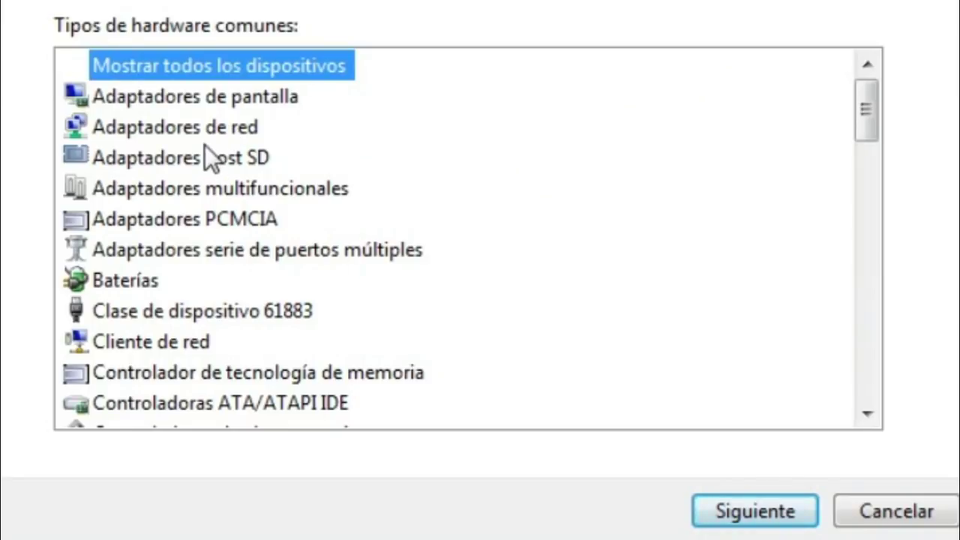
Set the hardware type to Adaptadores de red and choose to install the driver from a disk.
{"action": "left_click", "coordinate": [198, 131]}
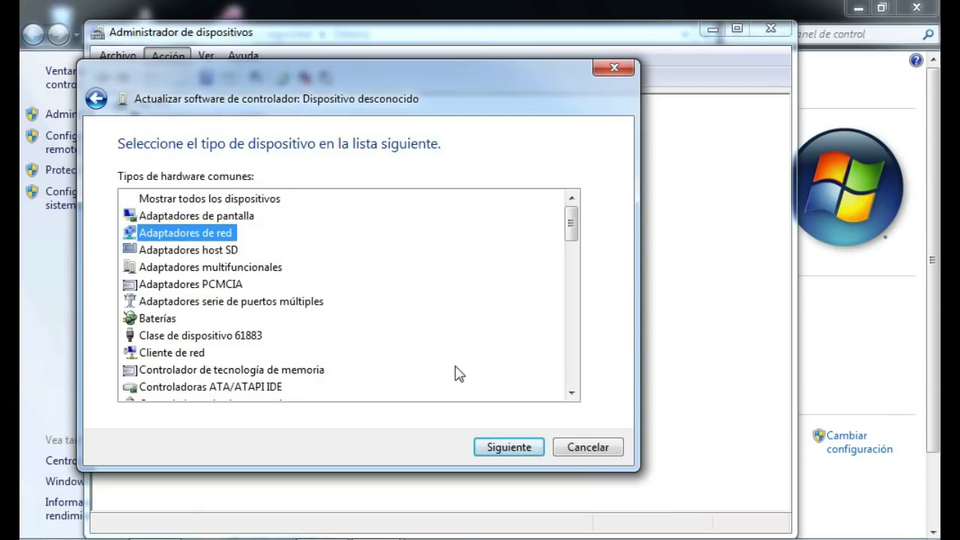
{"action": "left_click", "coordinate": [737, 511]}
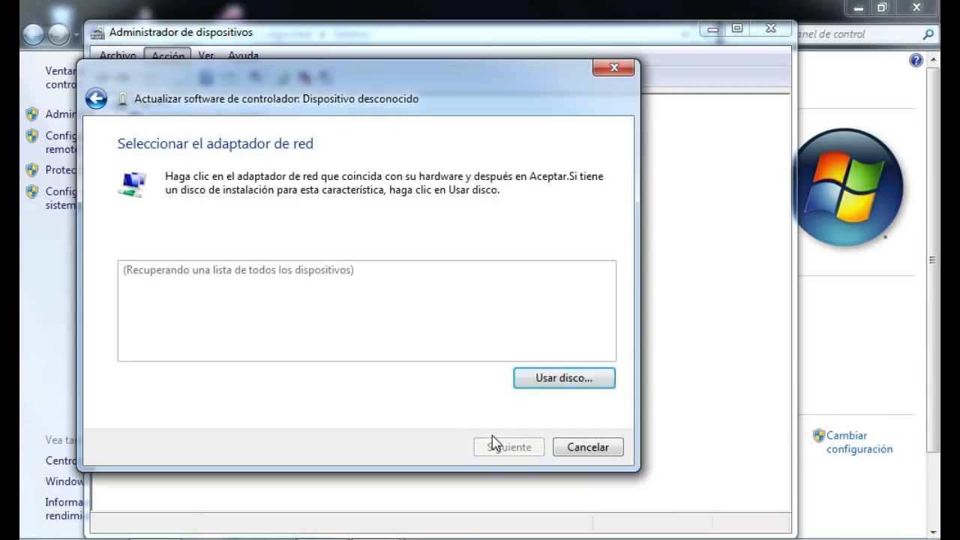
{"action": "left_click", "coordinate": [552, 378]}
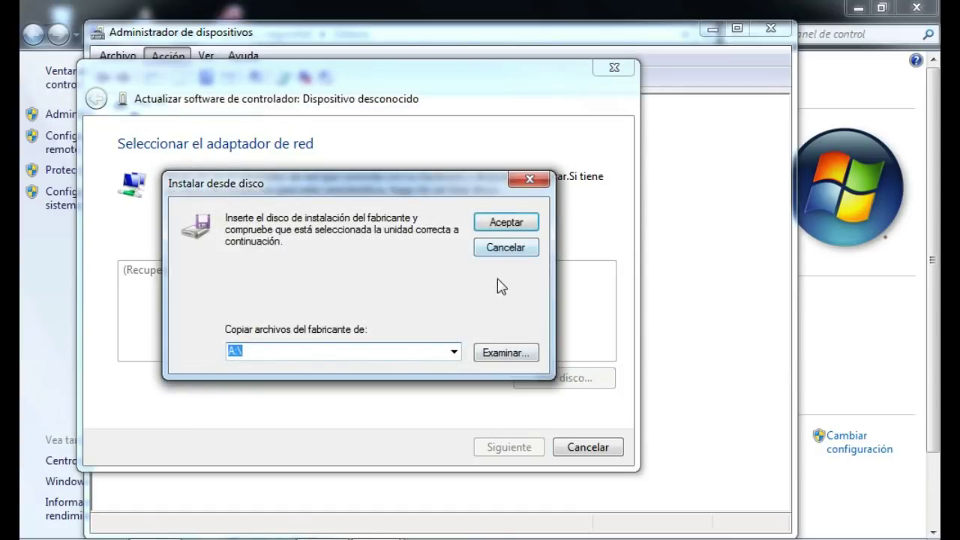
Load the netathur driver file from the Windows 7 32bit folder inside TL-WN722N_V1_140918 on the desktop as the installation source.
{"action": "left_click", "coordinate": [507, 353]}
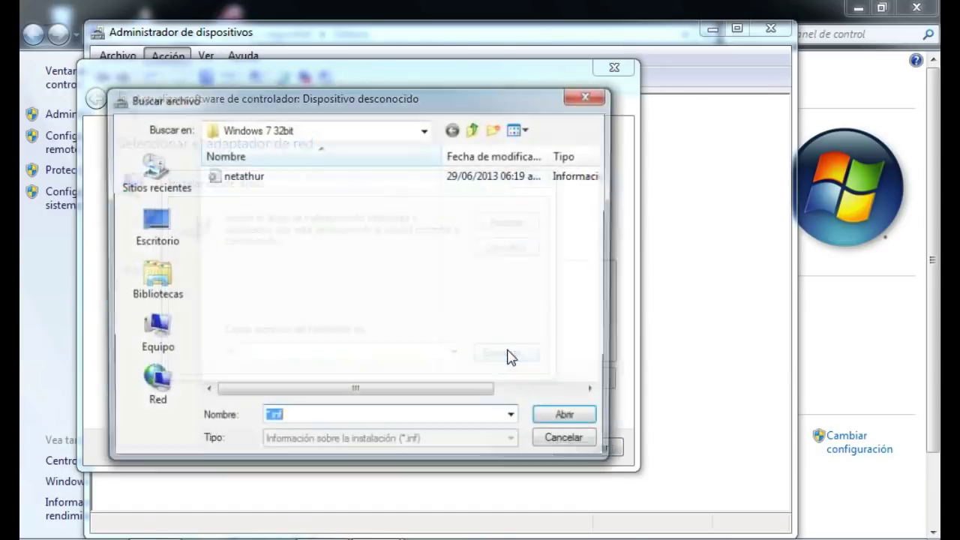
{"action": "left_click", "coordinate": [159, 242]}
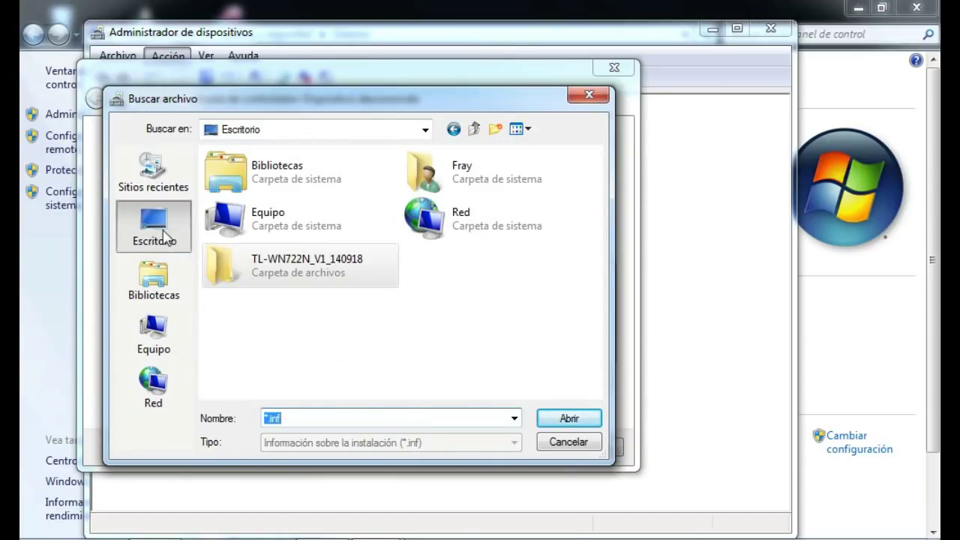
{"action": "left_click", "coordinate": [148, 234]}
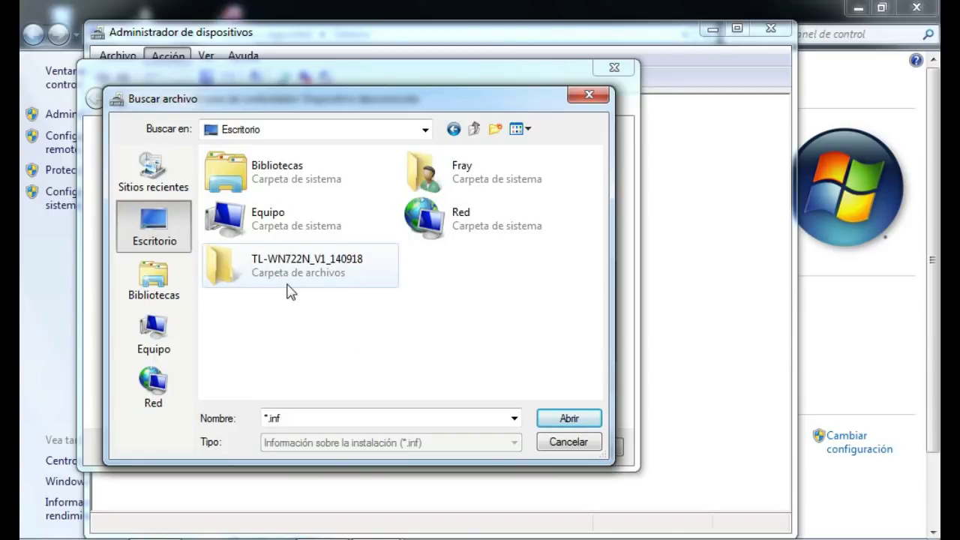
{"action": "double_click", "coordinate": [284, 282]}
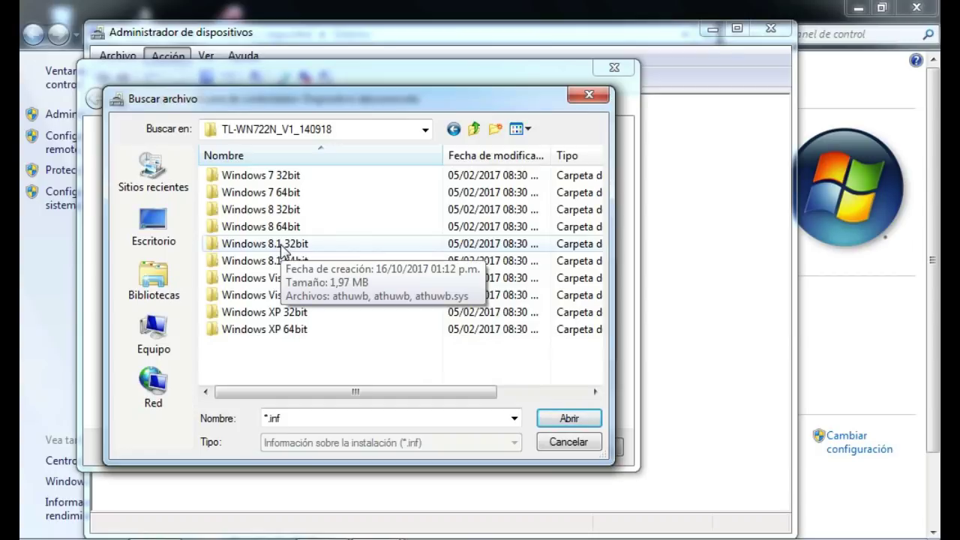
{"action": "double_click", "coordinate": [298, 177]}
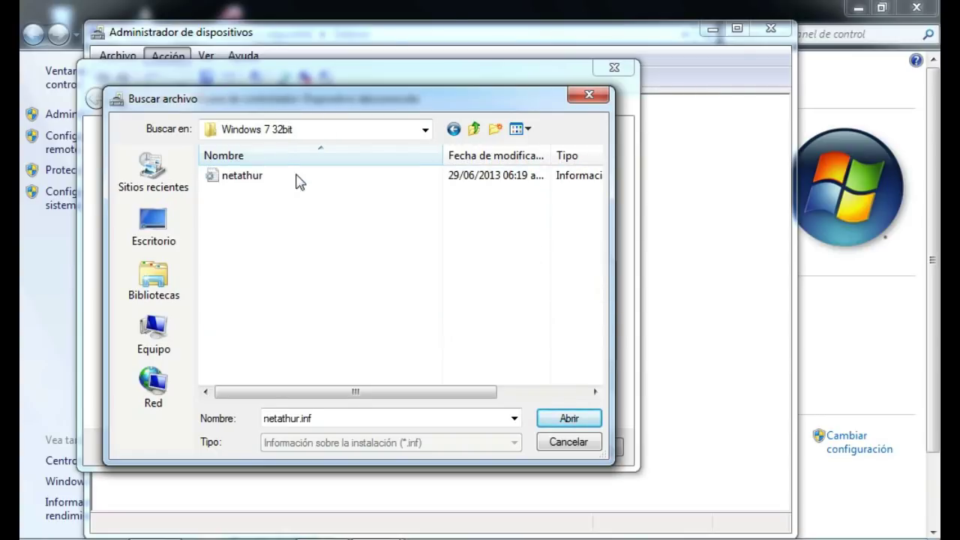
{"action": "left_click", "coordinate": [245, 180]}
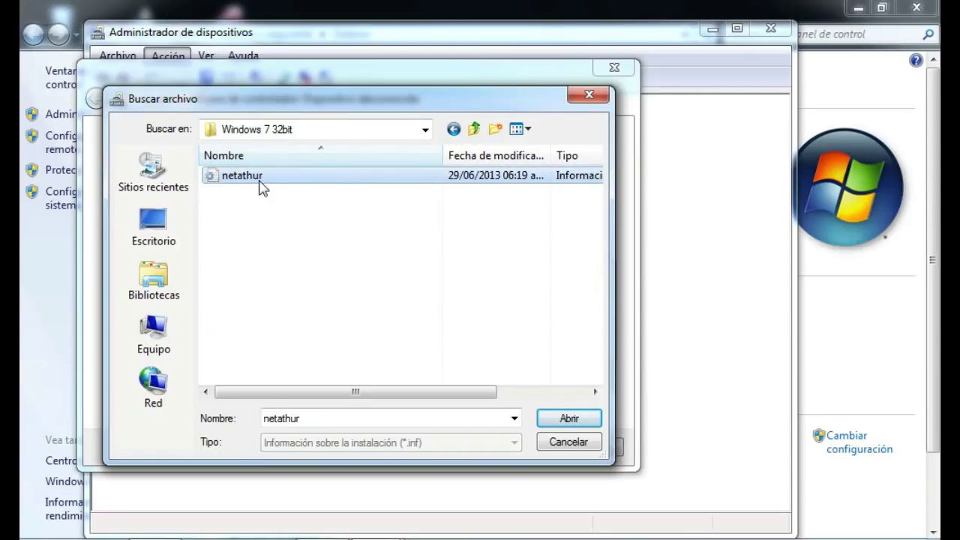
{"action": "left_click", "coordinate": [568, 420]}
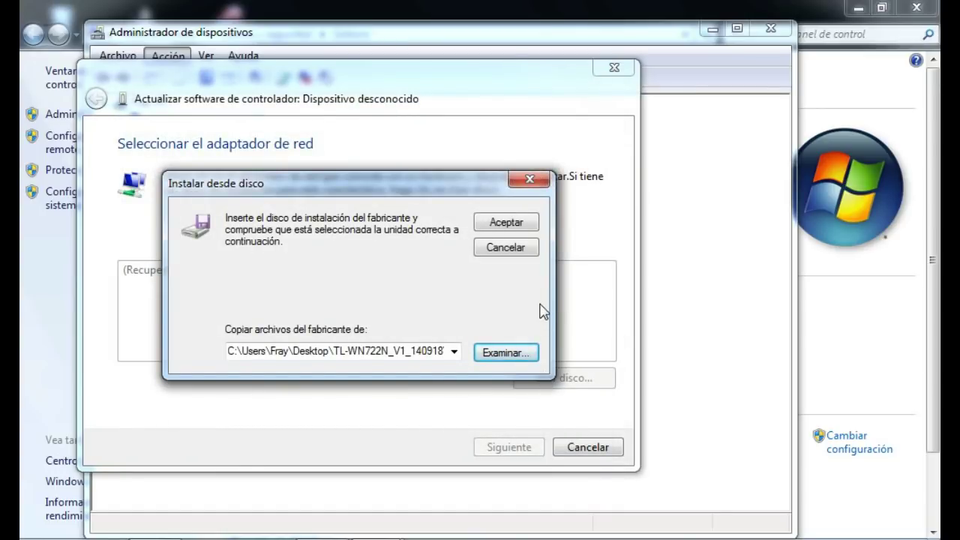
{"action": "left_click", "coordinate": [507, 223]}
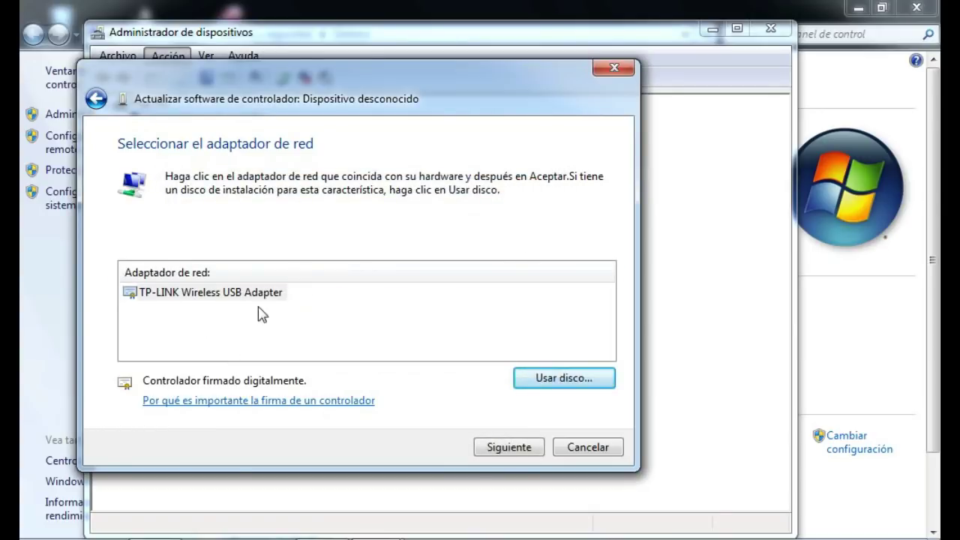
Run the installation of the TP-LINK Wireless USB Adapter driver and close the update wizard.
{"action": "left_click", "coordinate": [494, 449]}
{"action": "left_click", "coordinate": [452, 347]}
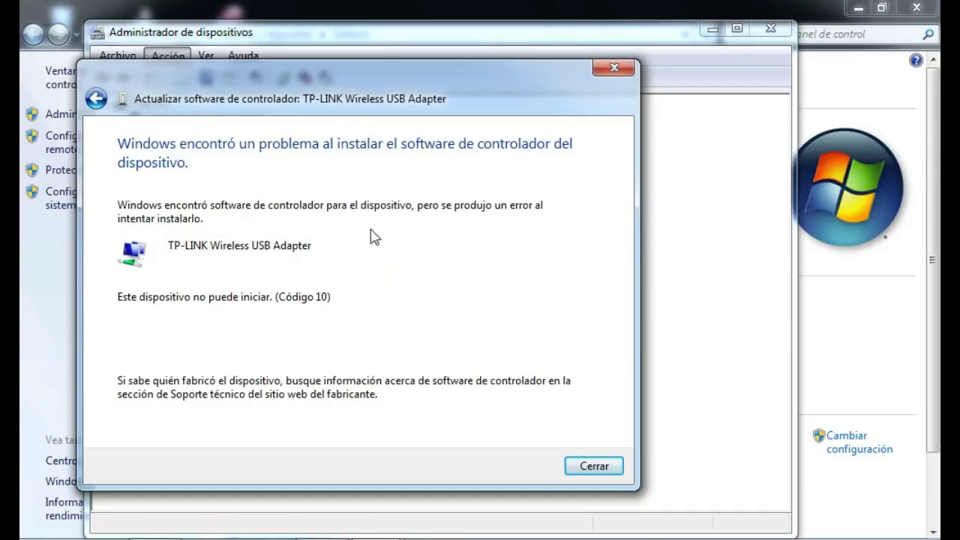
{"action": "left_click", "coordinate": [580, 471]}
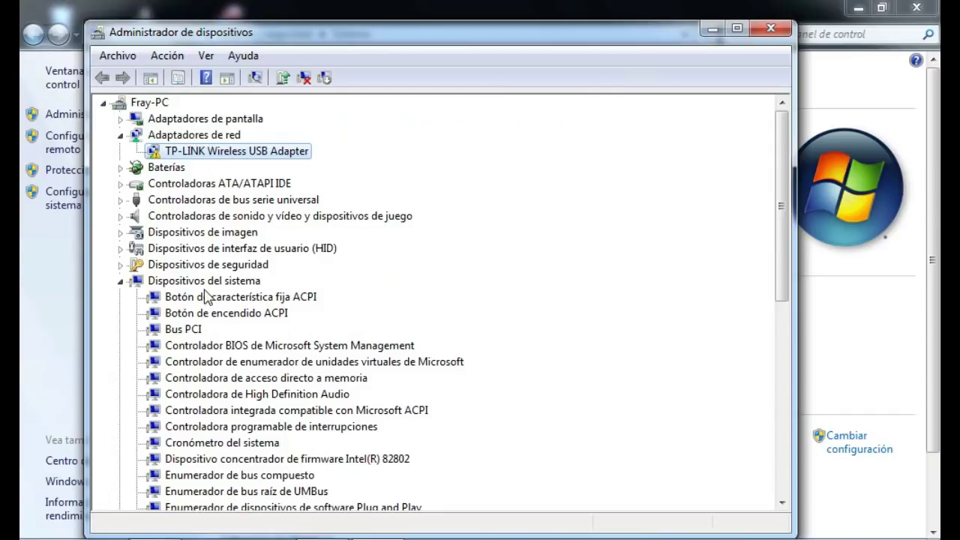
Collapse the other device categories and examine the TP-LINK wireless adapters listed under Adaptadores de red.
{"action": "left_click", "coordinate": [120, 281]}
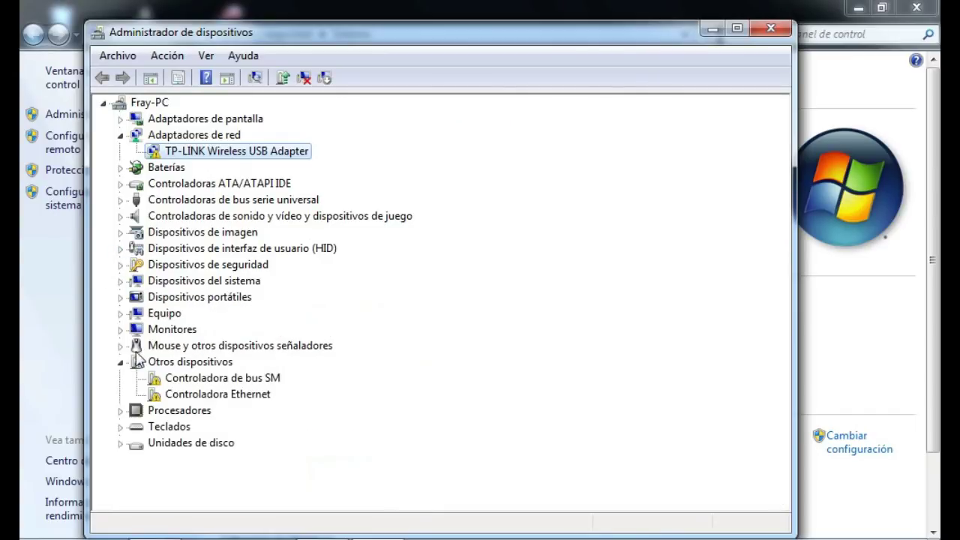
{"action": "left_click", "coordinate": [120, 363]}
{"action": "left_click", "coordinate": [120, 135]}
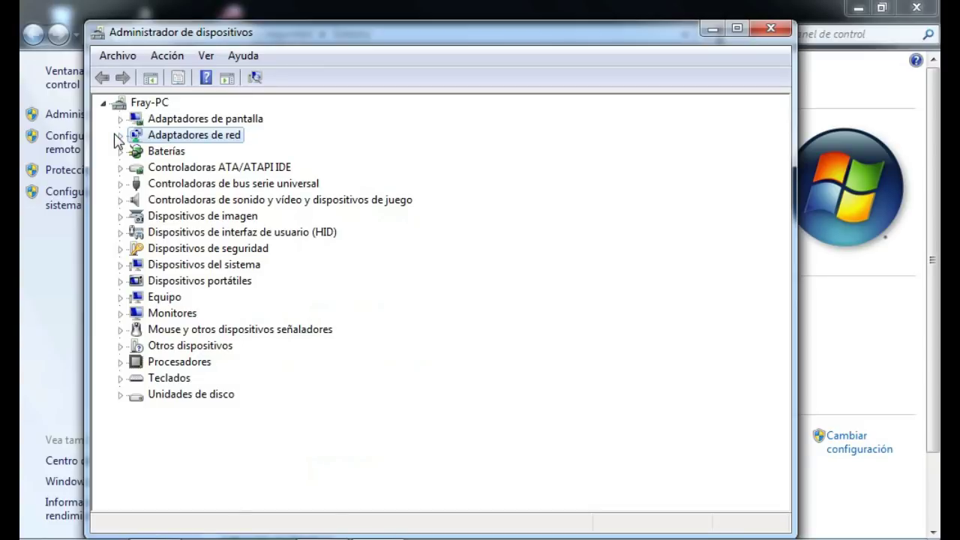
{"action": "left_click", "coordinate": [119, 135]}
{"action": "left_click", "coordinate": [153, 152]}
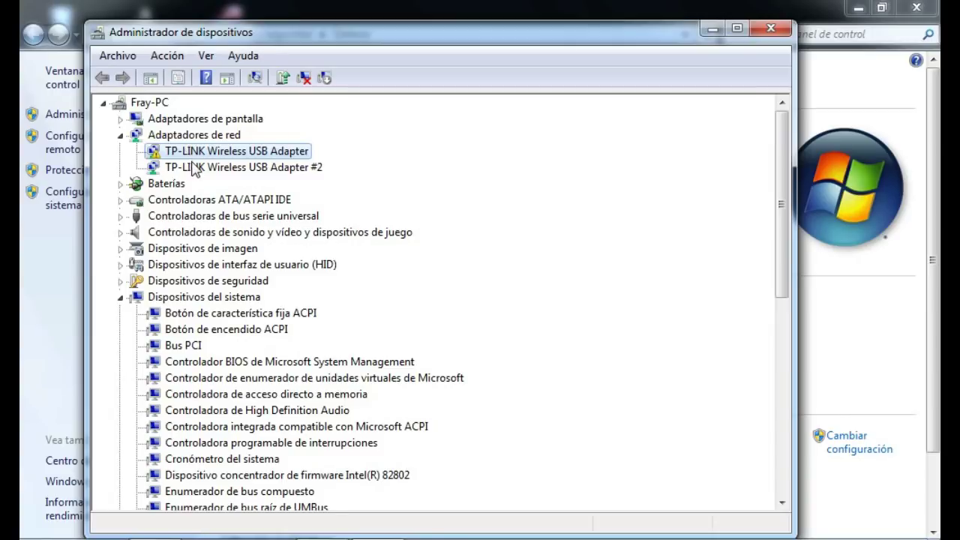
{"action": "left_click", "coordinate": [193, 168]}
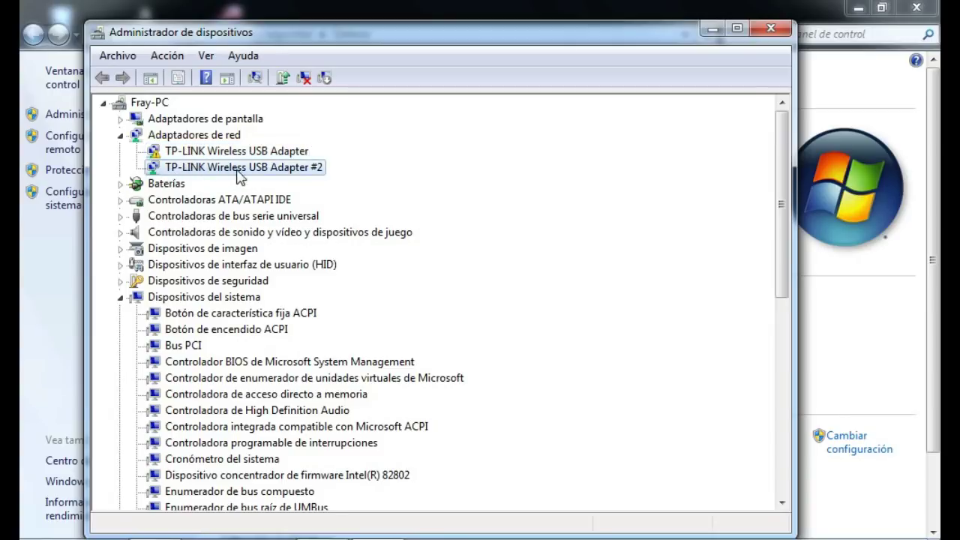